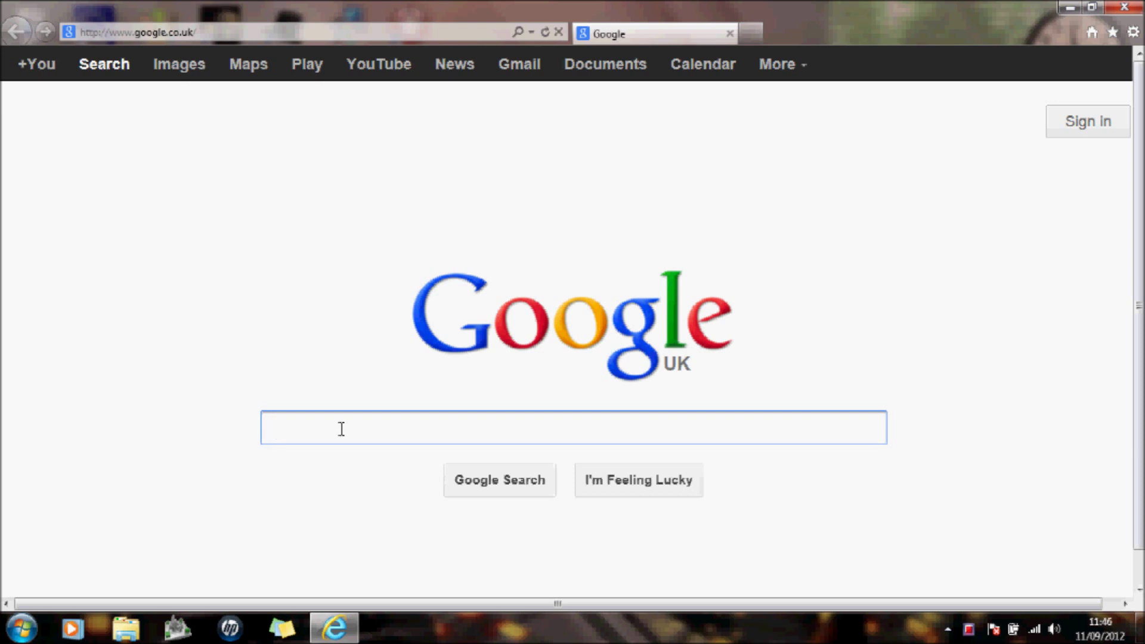
type("gala")
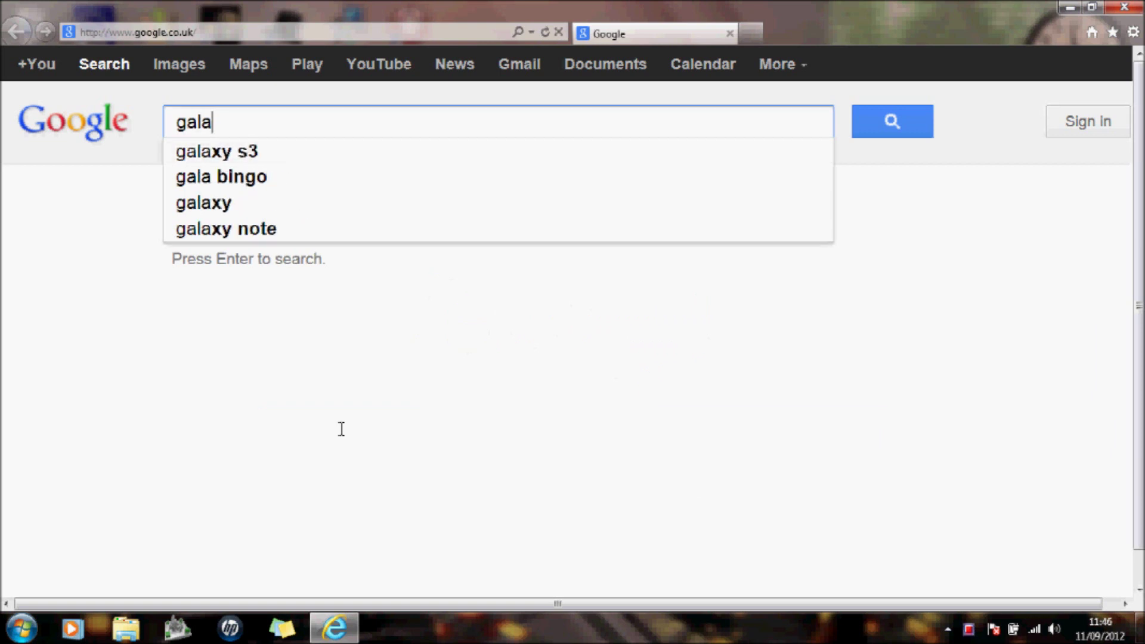
type("xy zoo")
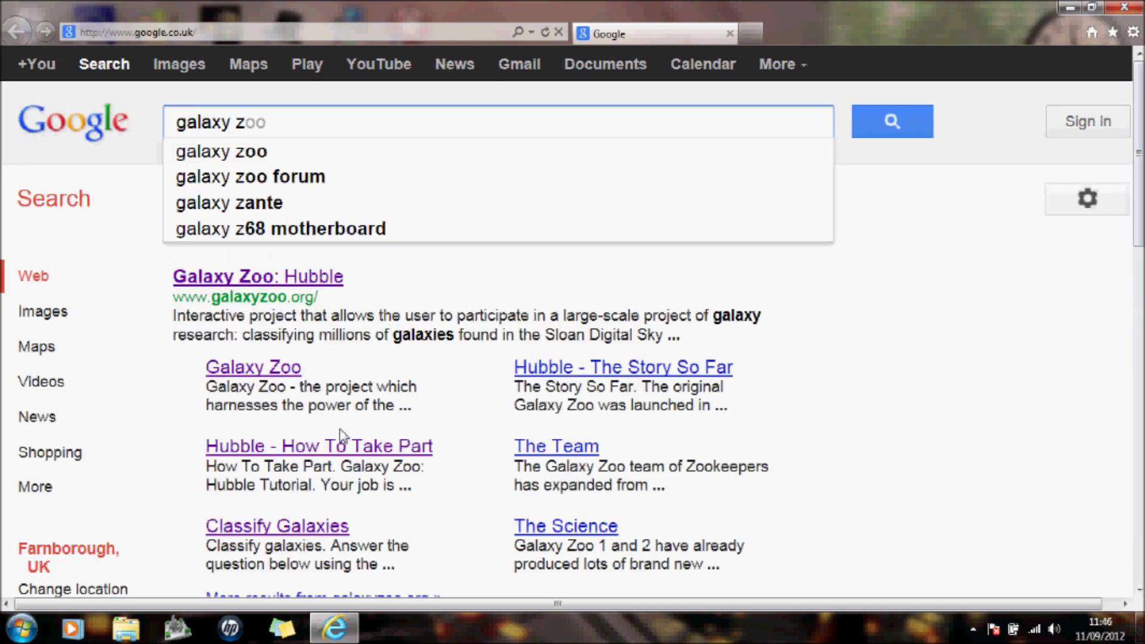
mouse_move(260, 304)
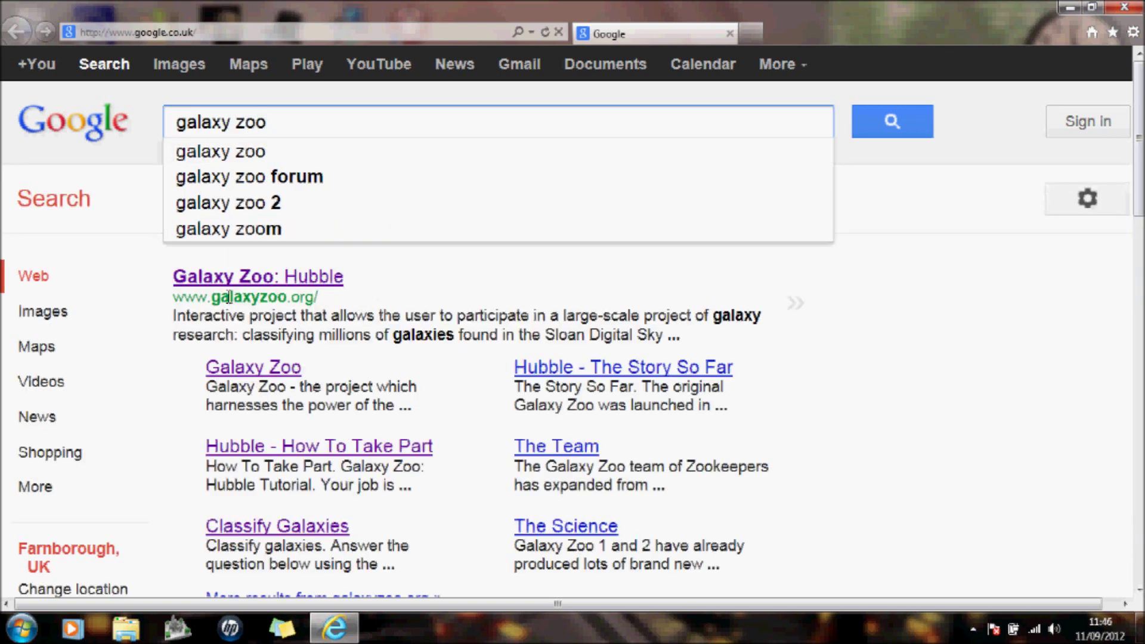
Open the Galaxy Zoo website from the 'galaxy zoo' Google results
left_click(287, 279)
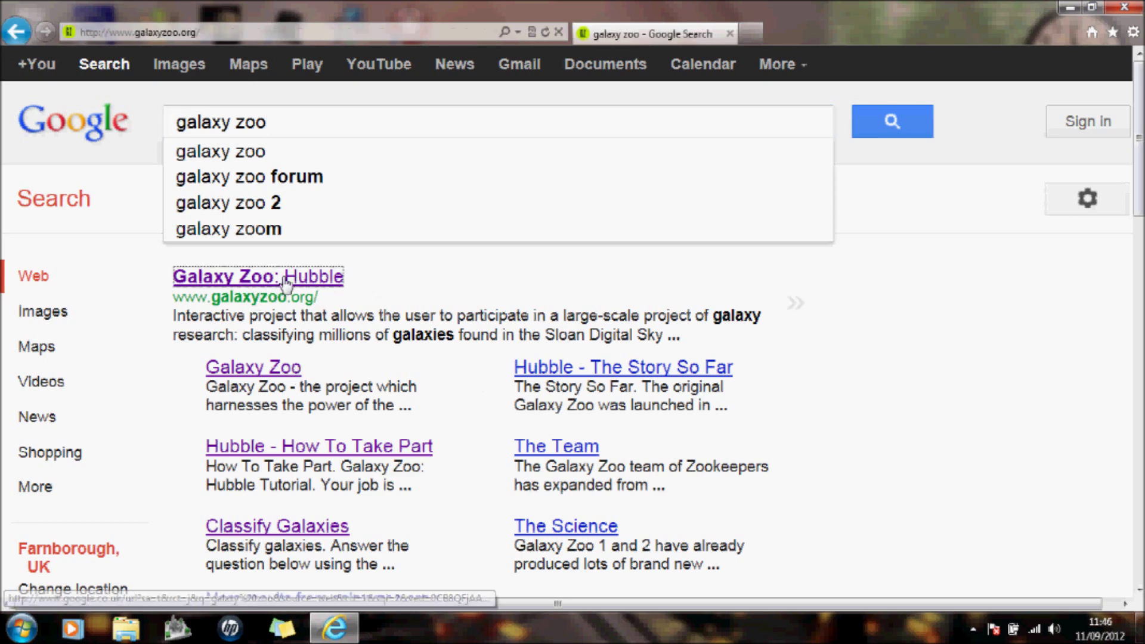
scroll(401, 299, "down", 2)
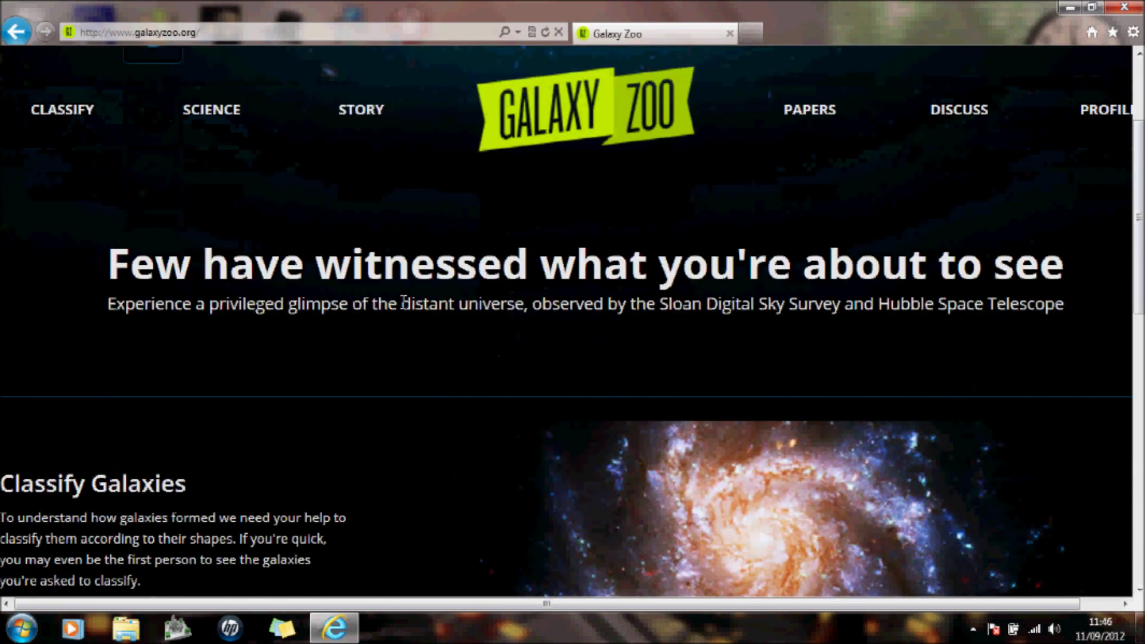
scroll(374, 324, "down", 2)
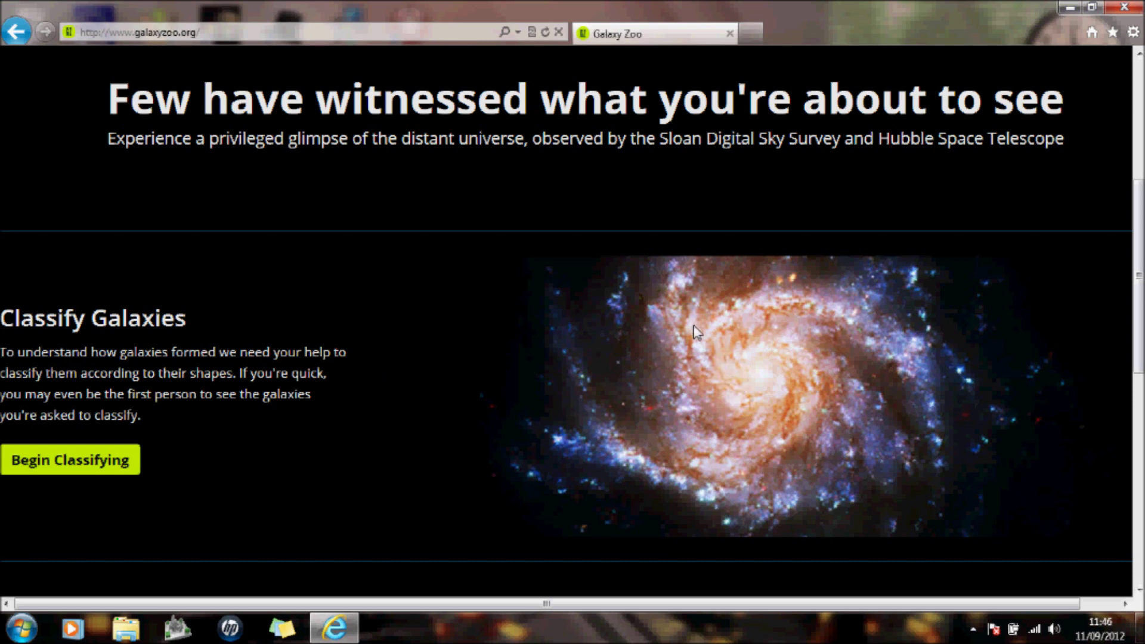
scroll(691, 337, "down", 2)
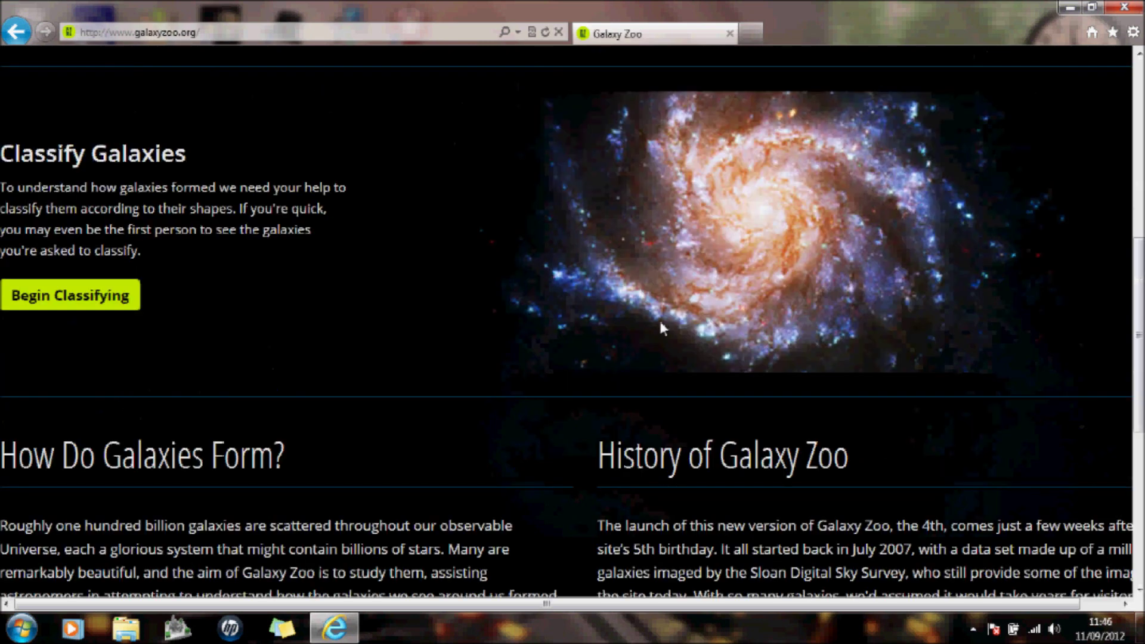
left_click(72, 297)
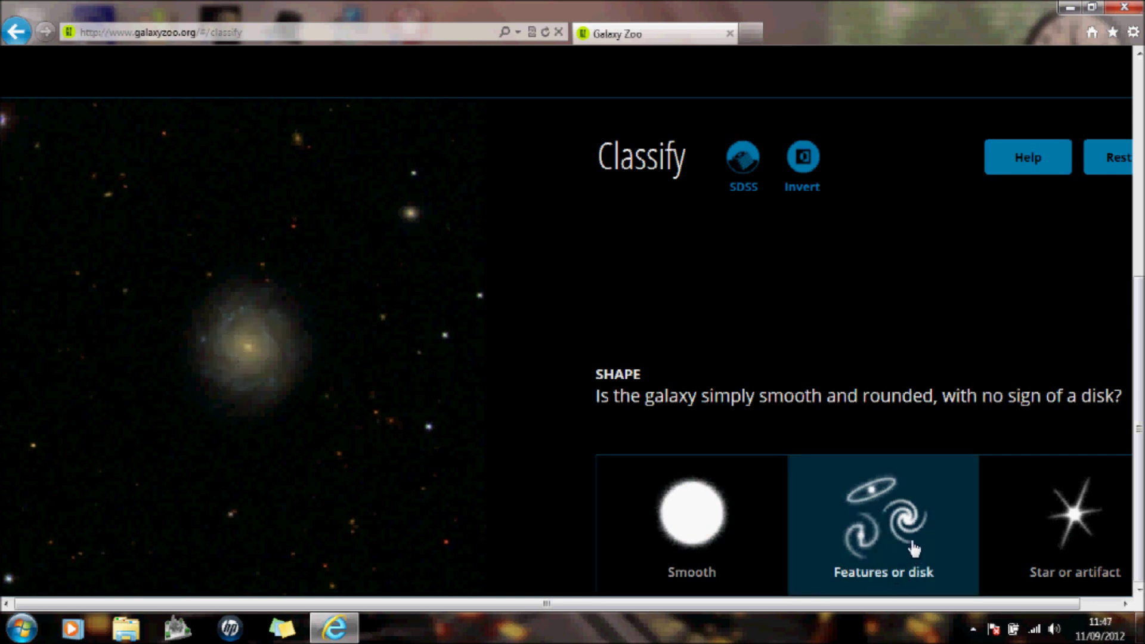
Classify the galaxy as featured, not edge-on, barless, with four tightly wound arms, then go back
left_click(895, 550)
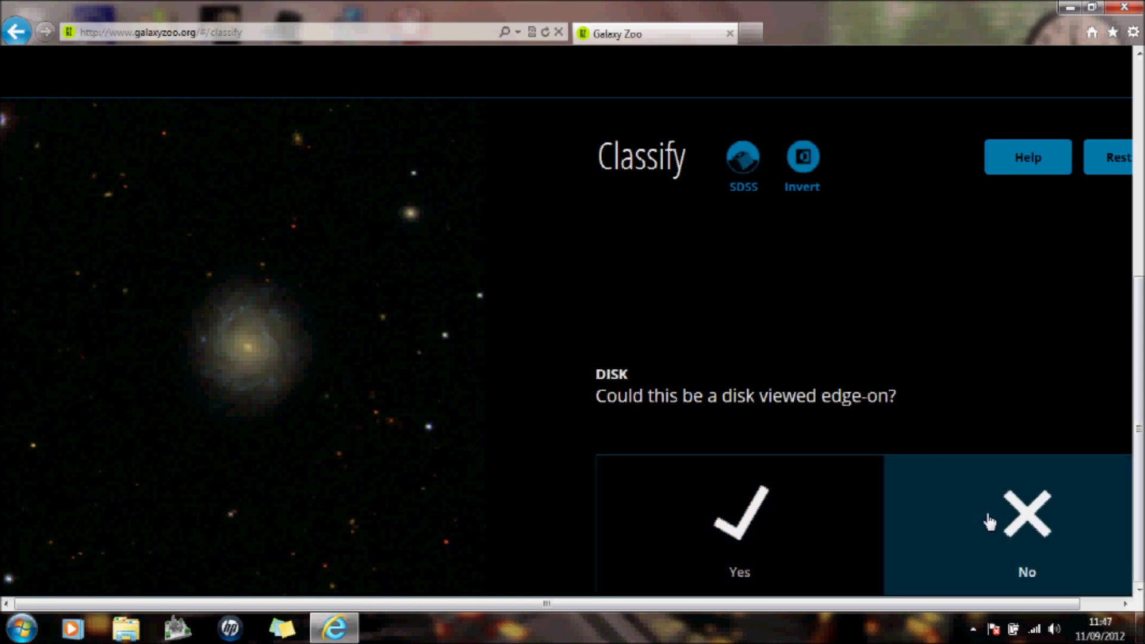
left_click(990, 523)
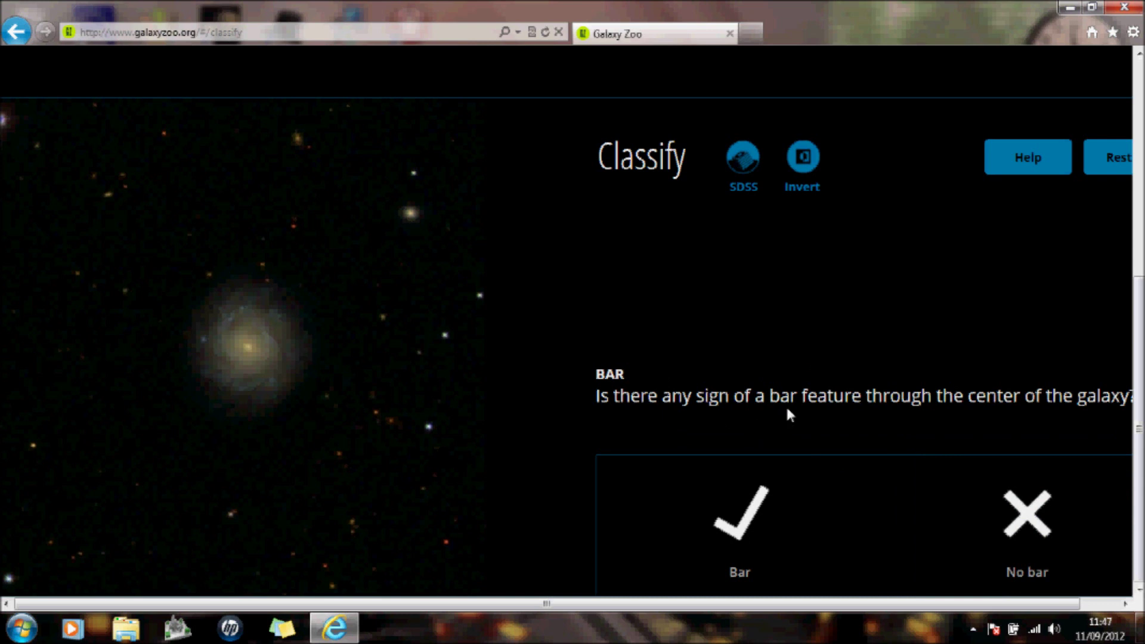
left_click(1019, 541)
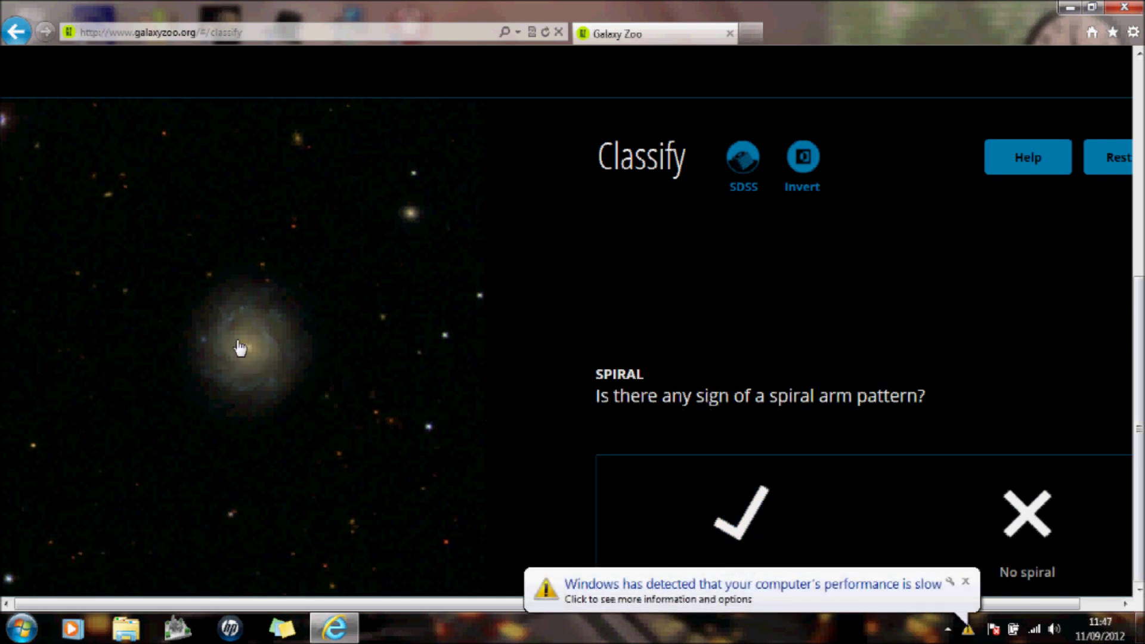
left_click(723, 517)
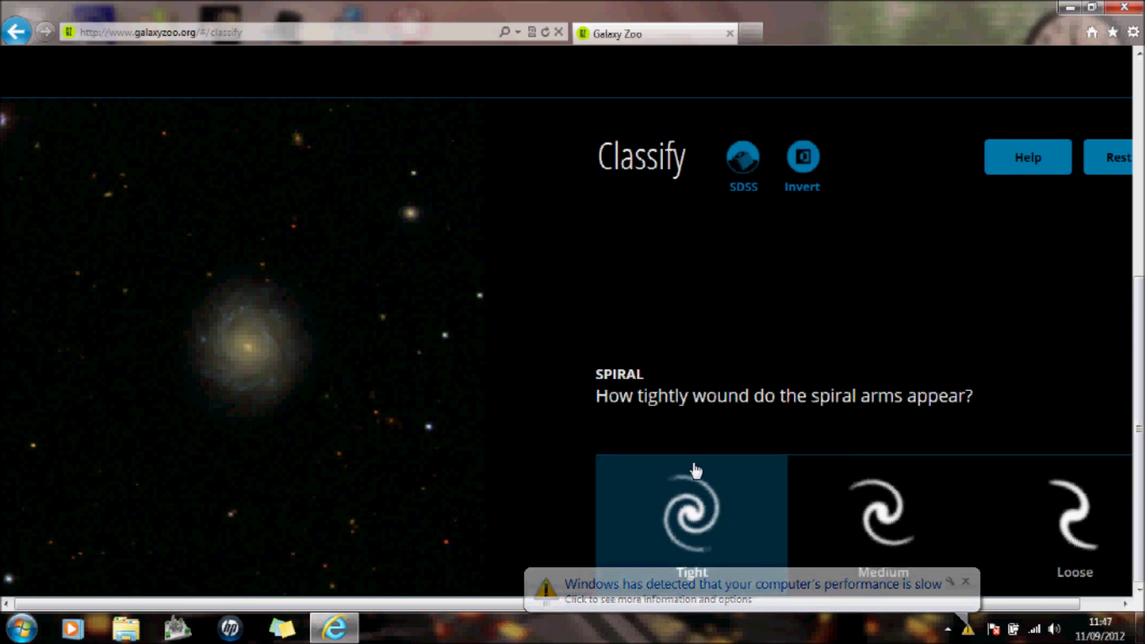
left_click(696, 515)
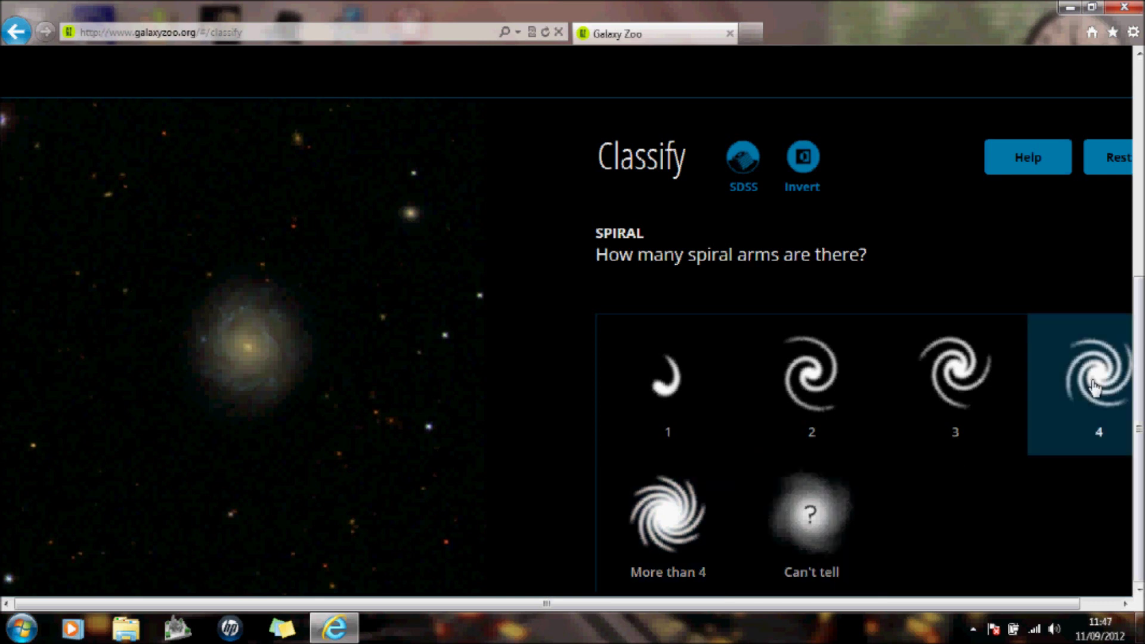
left_click(1103, 363)
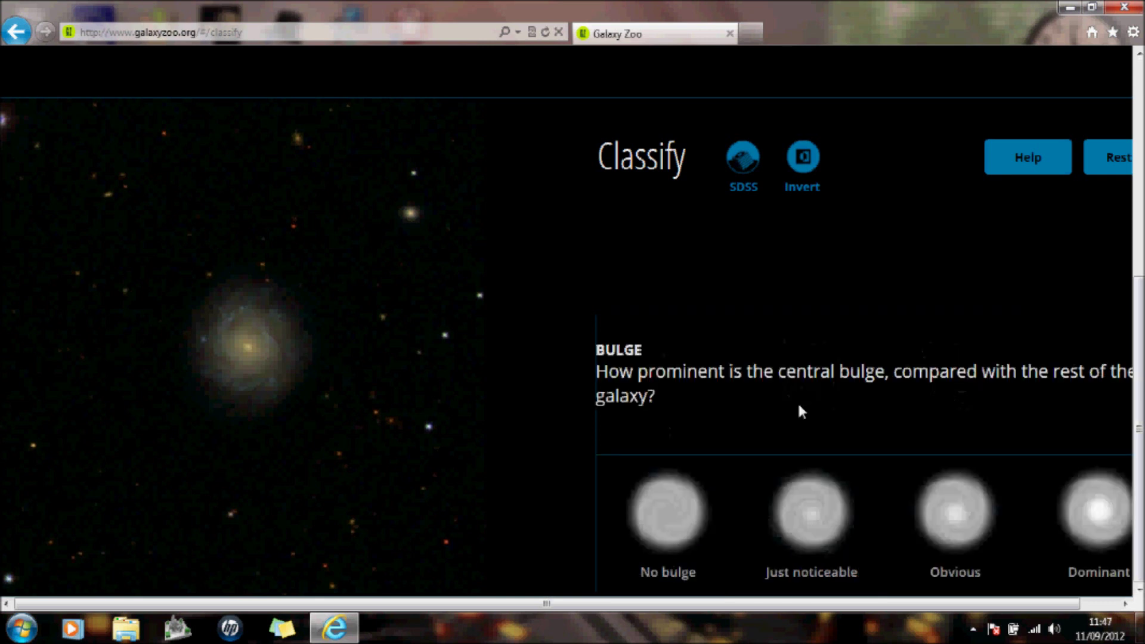
left_click(16, 32)
Return to the Google results and reopen the Galaxy Zoo homepage
left_click(26, 34)
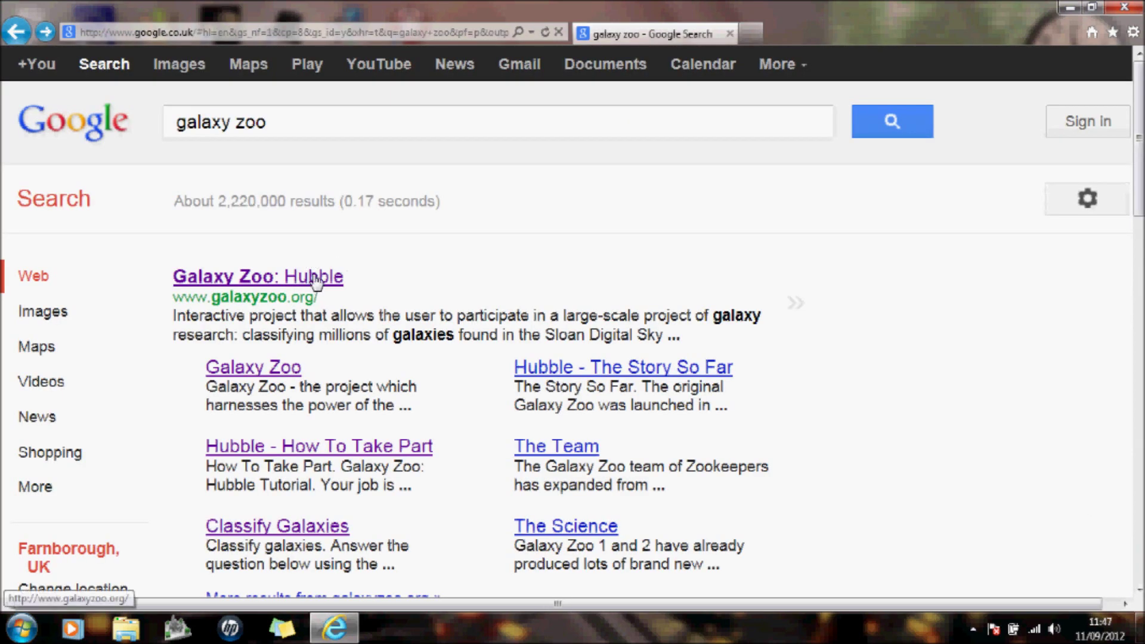
left_click(315, 280)
scroll(325, 306, "down", 1)
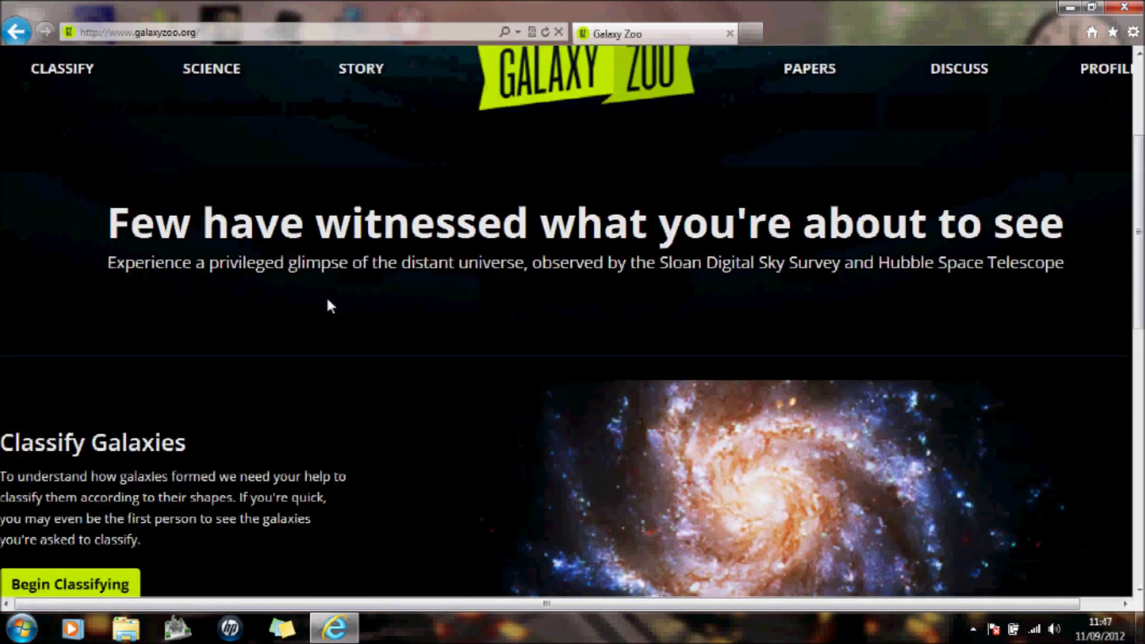
scroll(329, 280, "down", 4)
scroll(329, 279, "down", 3)
scroll(329, 280, "down", 4)
scroll(329, 280, "down", 2)
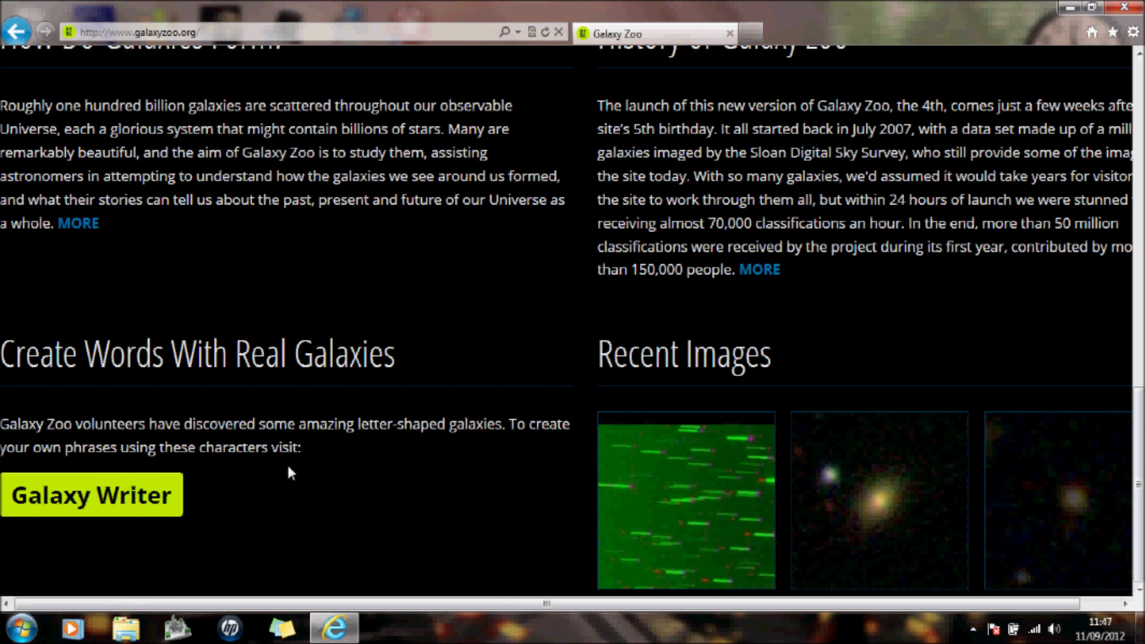
In Galaxy Writer, galaxify the two-line message 'Ian' / 'Singleaple'
left_click(152, 501)
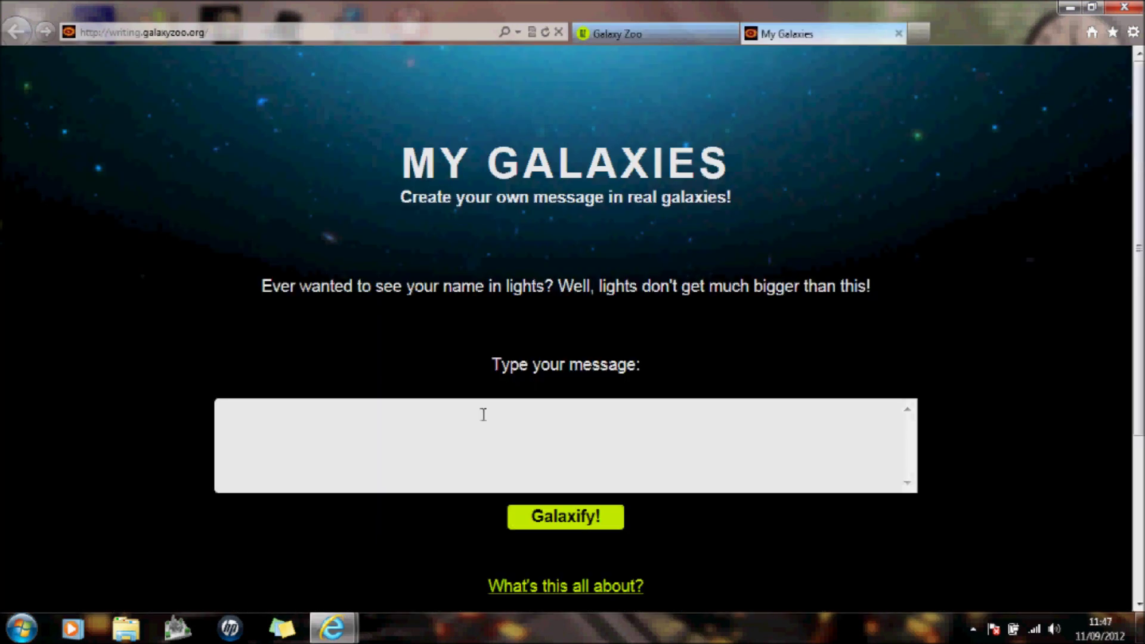
left_click(505, 444)
type("Ian")
key("Return")
type("Singleaple")
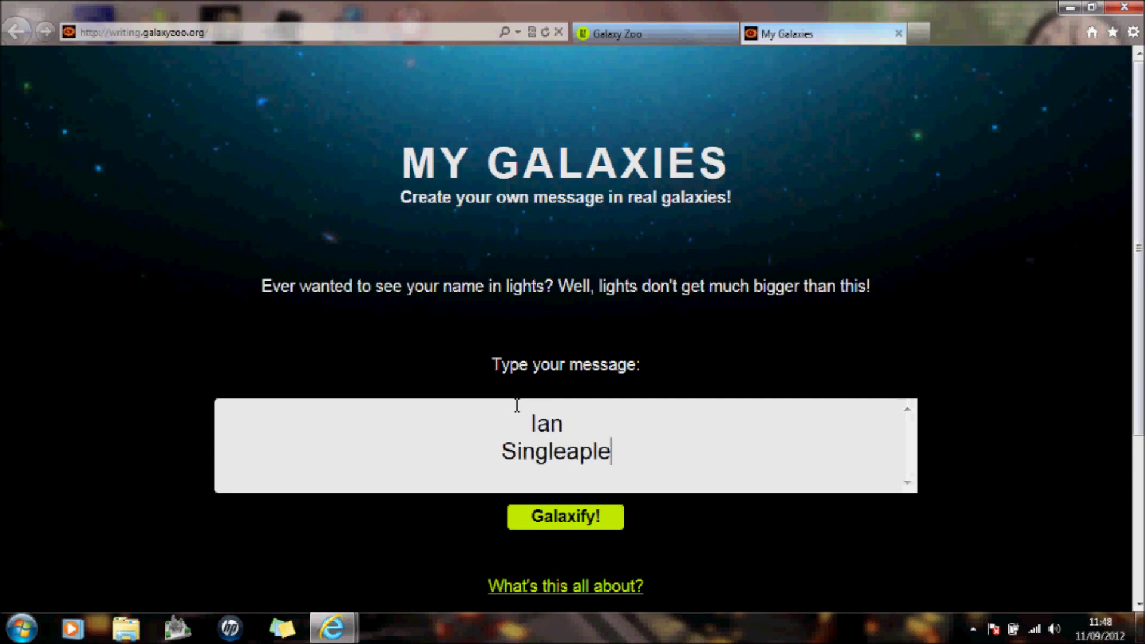
left_click(564, 519)
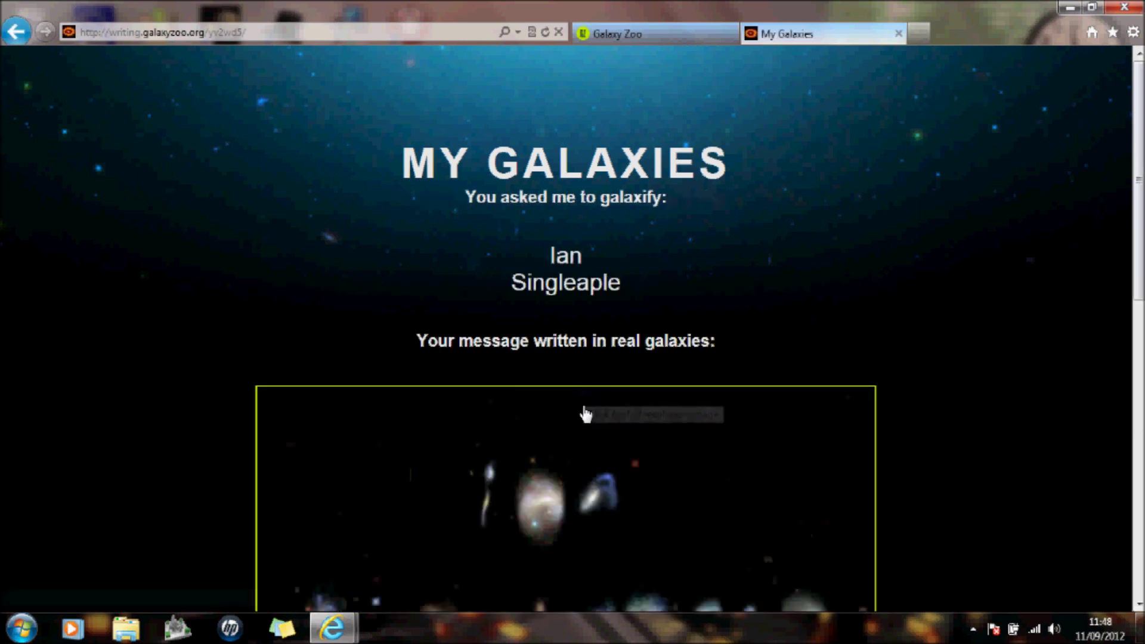
scroll(586, 413, "down", 1)
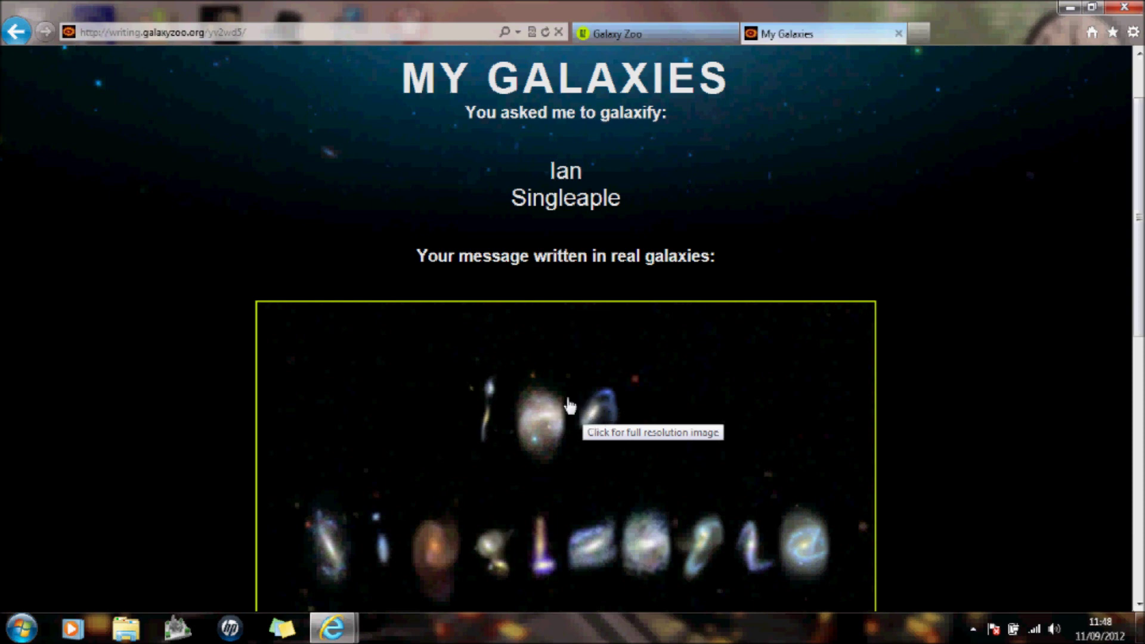
scroll(632, 430, "down", 2)
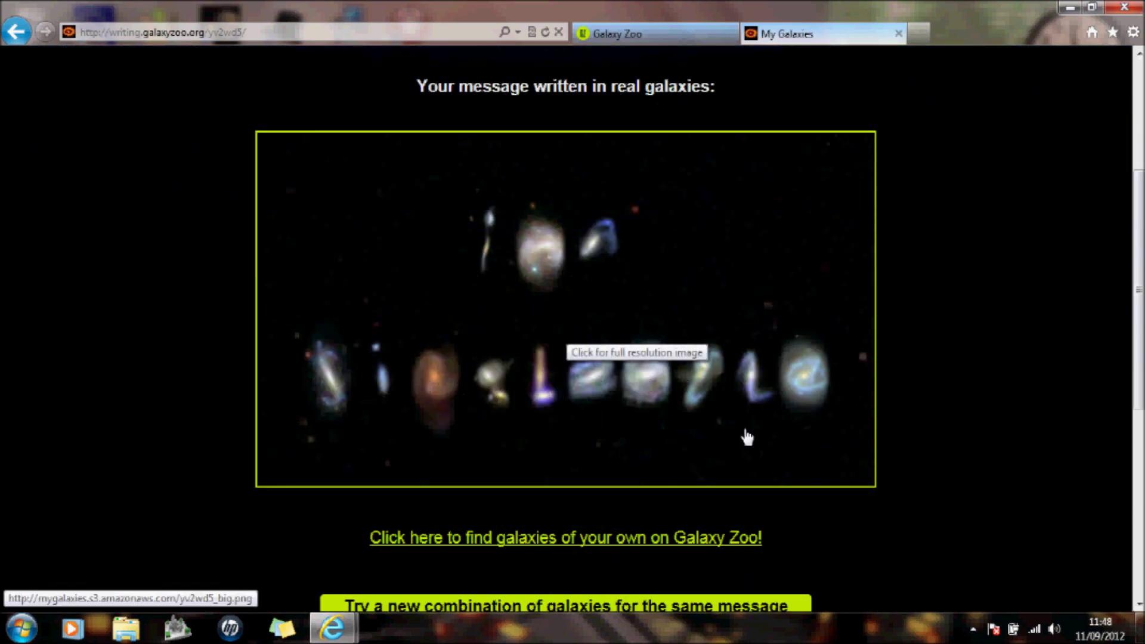
scroll(747, 435, "down", 2)
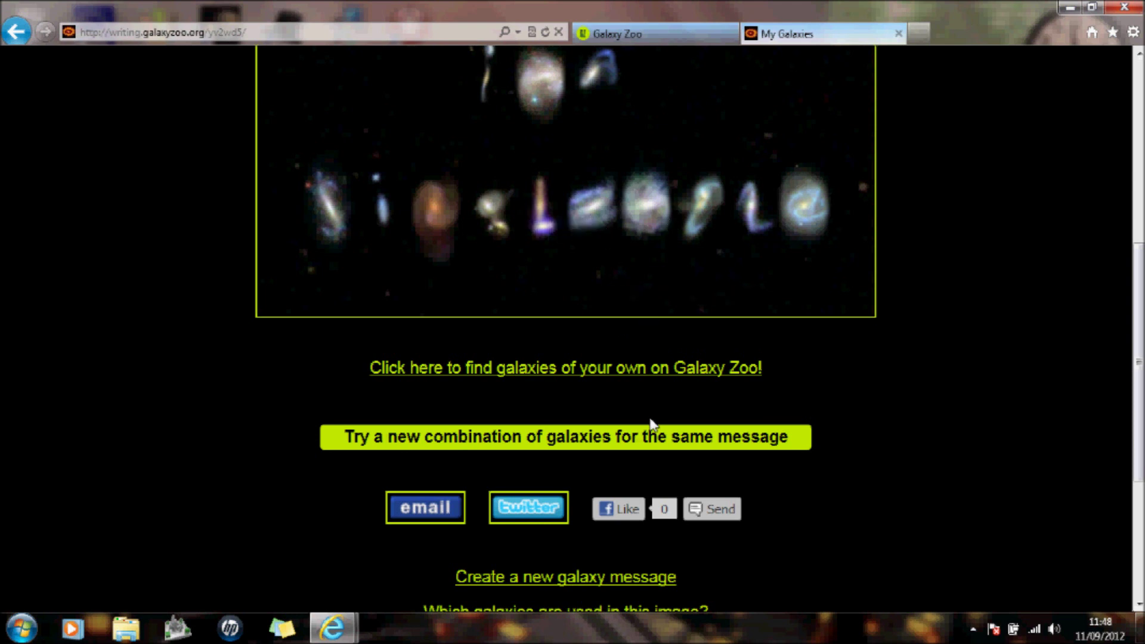
scroll(555, 385, "down", 2)
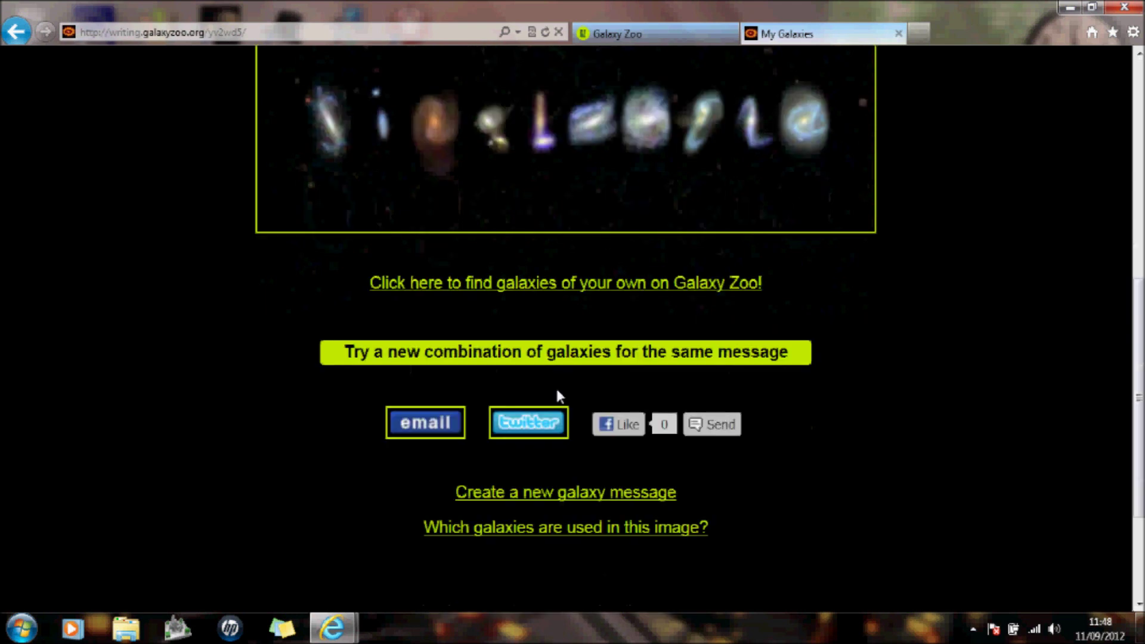
scroll(556, 386, "down", 2)
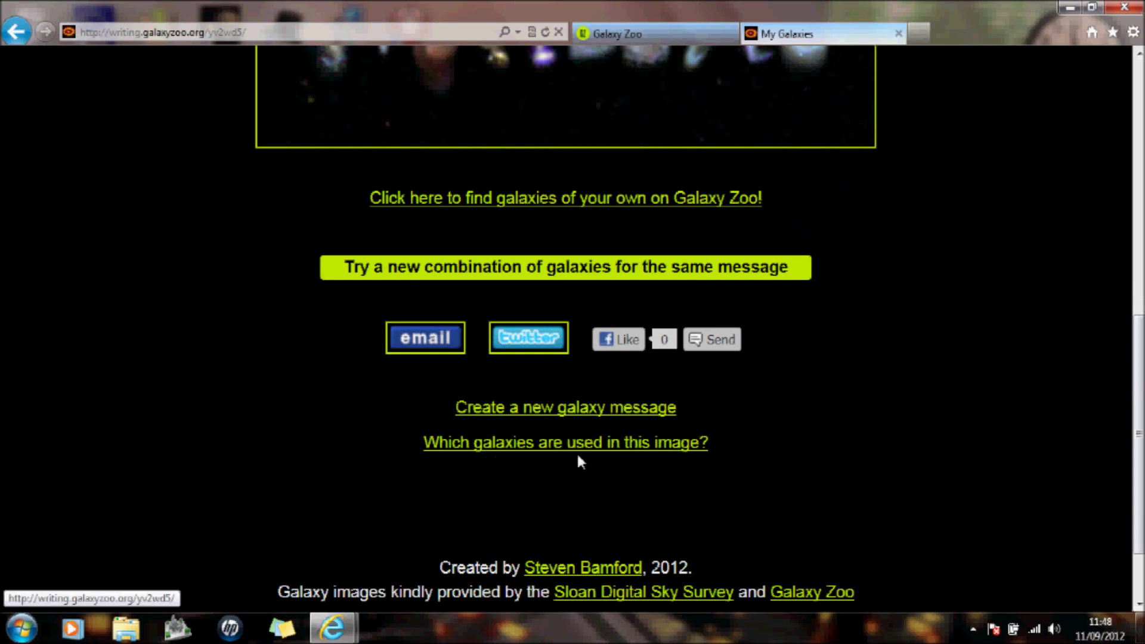
scroll(591, 456, "up", 2)
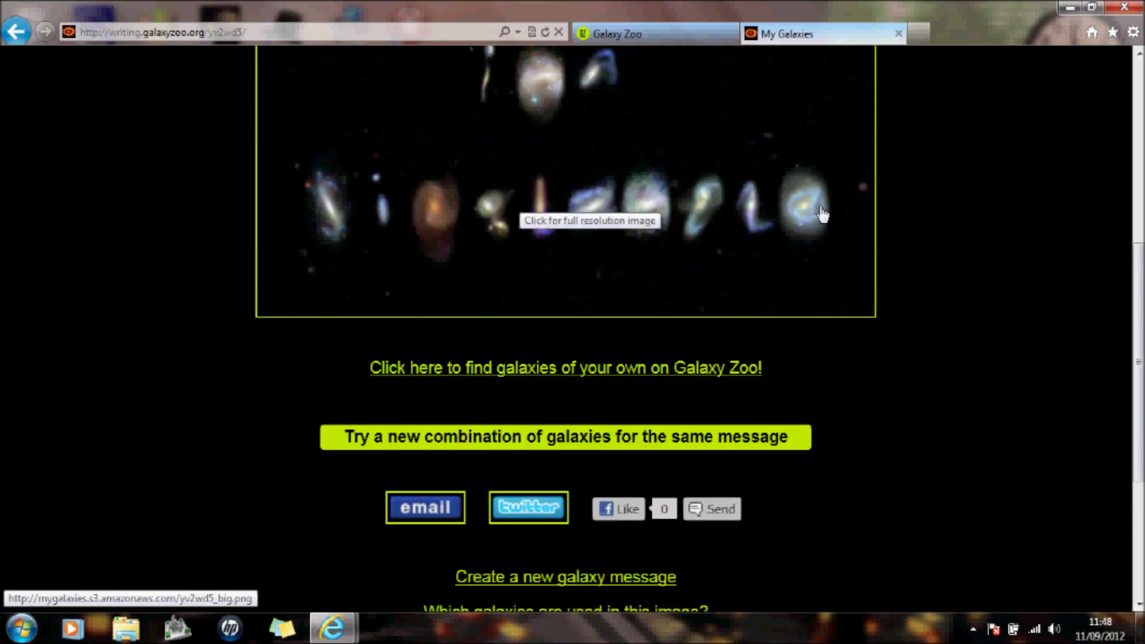
scroll(640, 313, "down", 2)
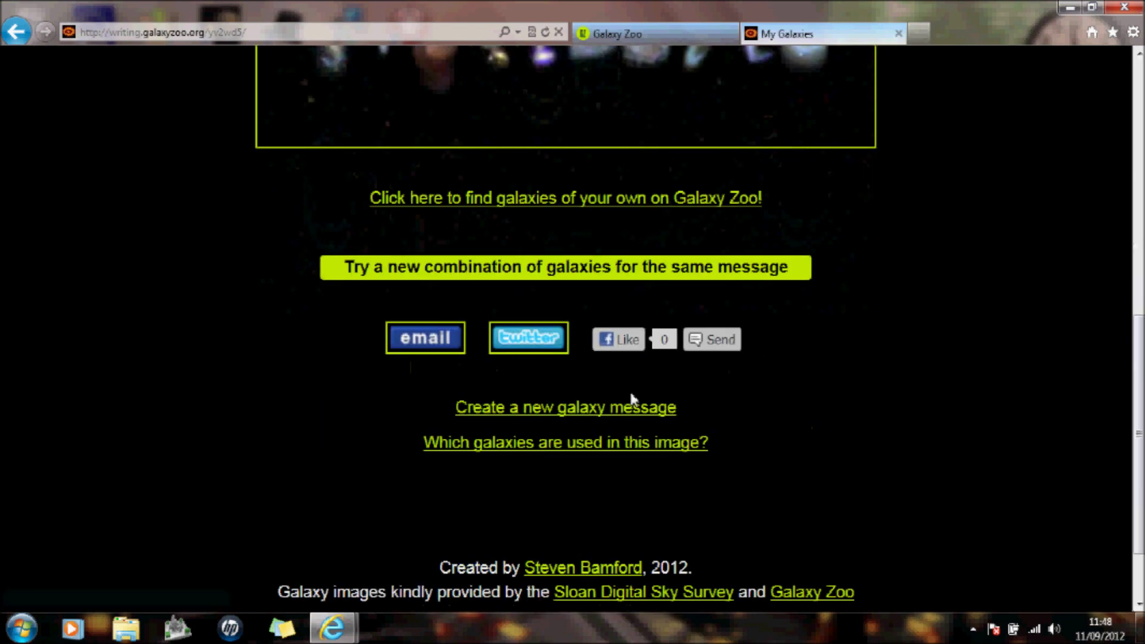
View the first letter's galaxy record in SkyServer, then close the SkyServer tab
left_click(647, 446)
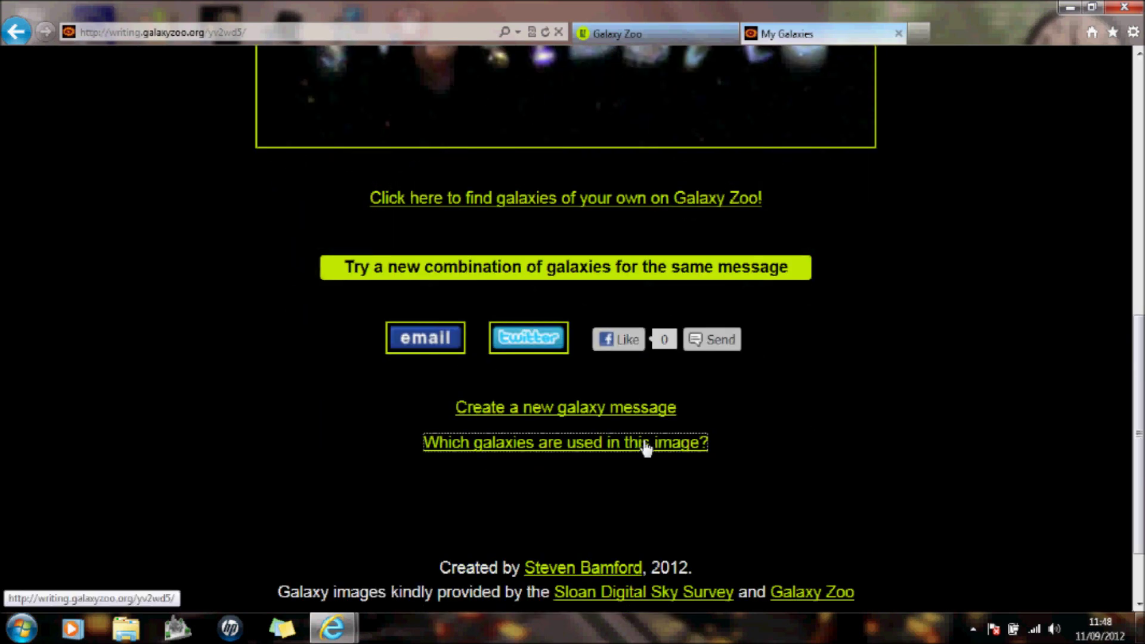
scroll(627, 402, "down", 2)
scroll(619, 381, "down", 2)
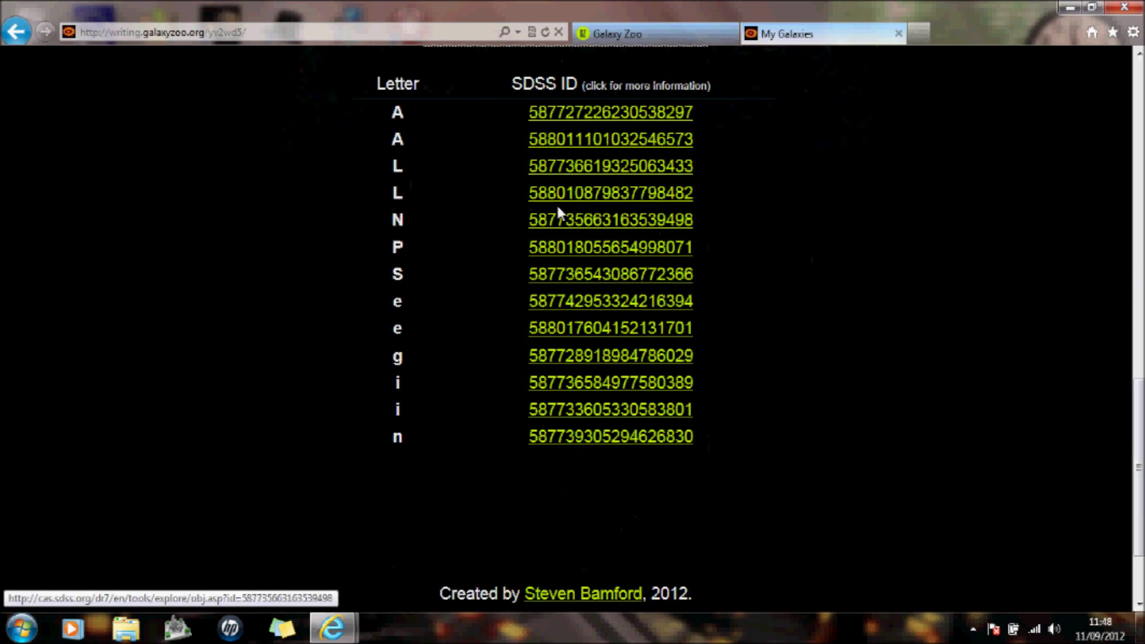
left_click(605, 111)
scroll(612, 286, "down", 2)
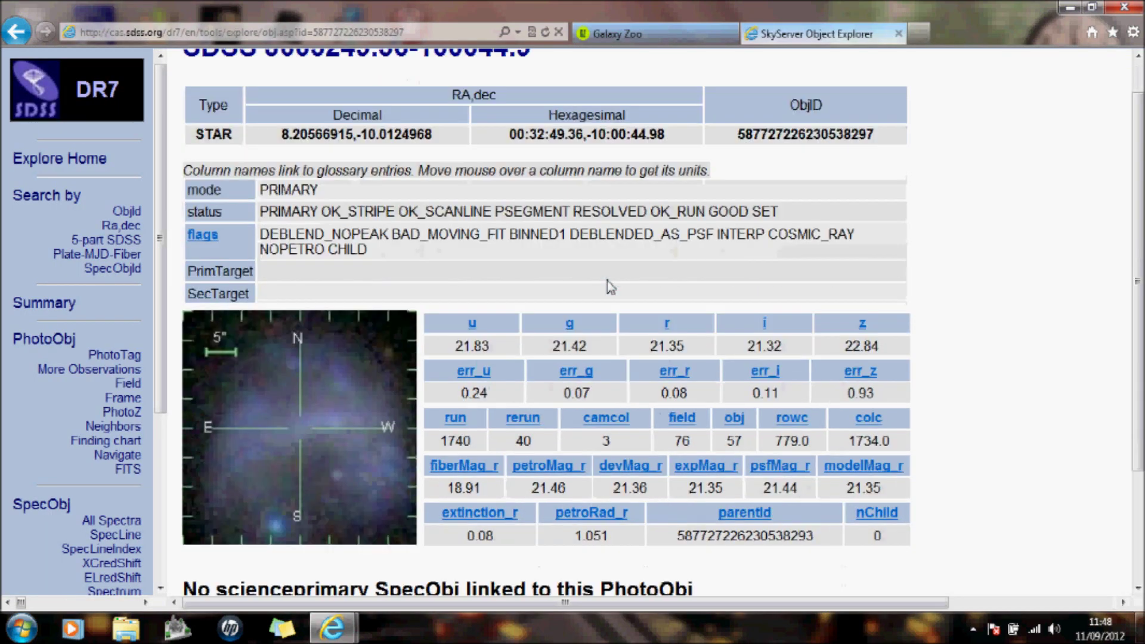
scroll(582, 269, "down", 2)
scroll(530, 347, "up", 1)
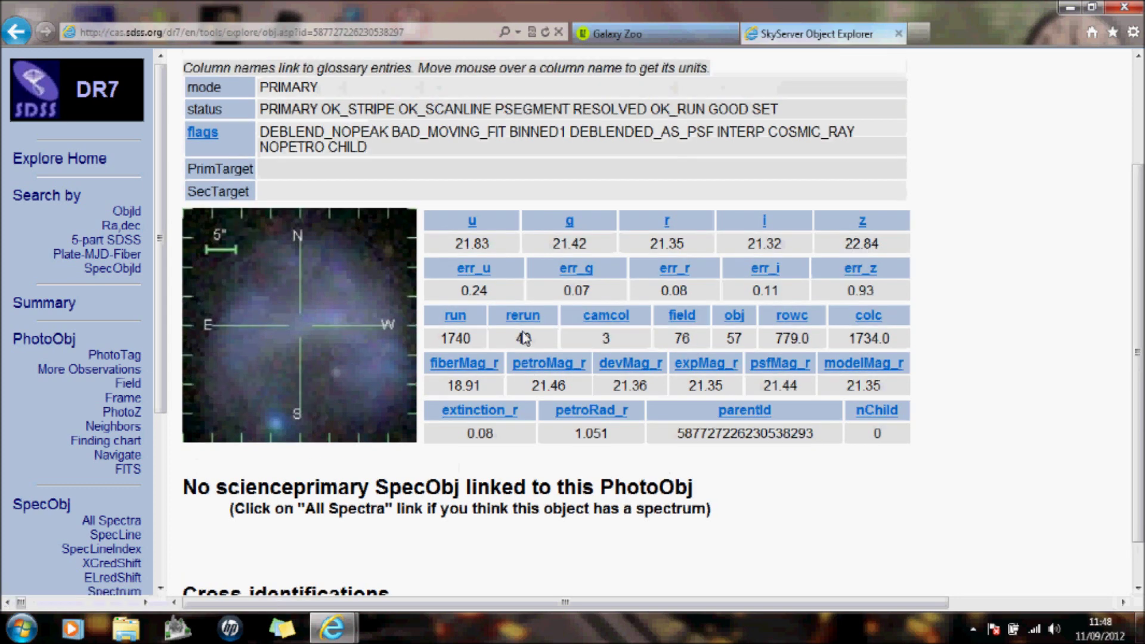
scroll(529, 348, "up", 3)
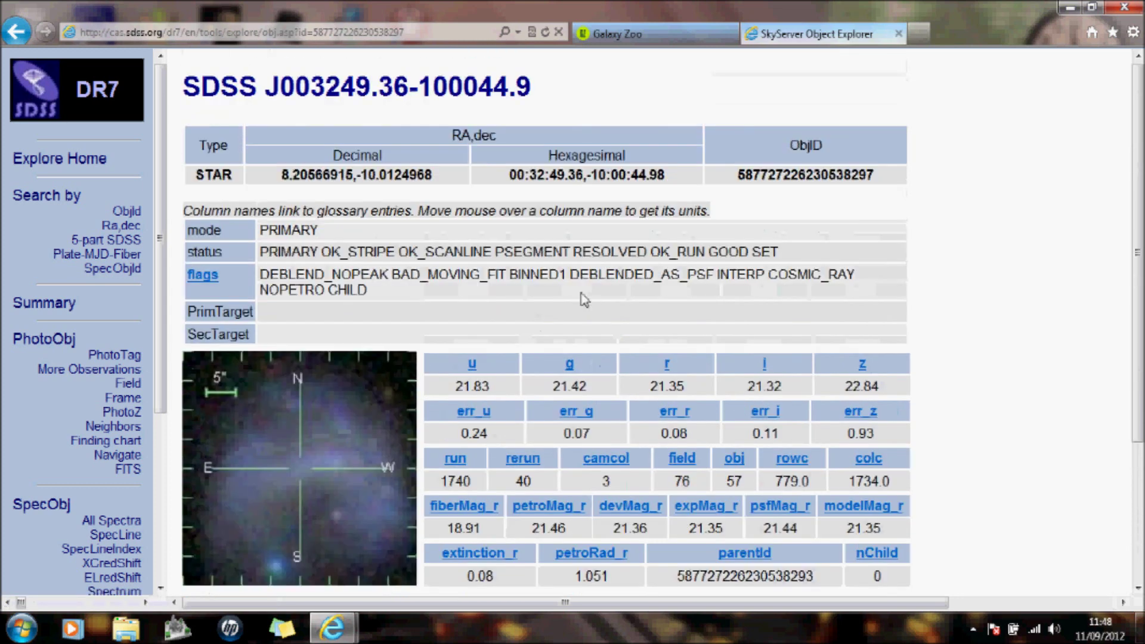
left_click(18, 31)
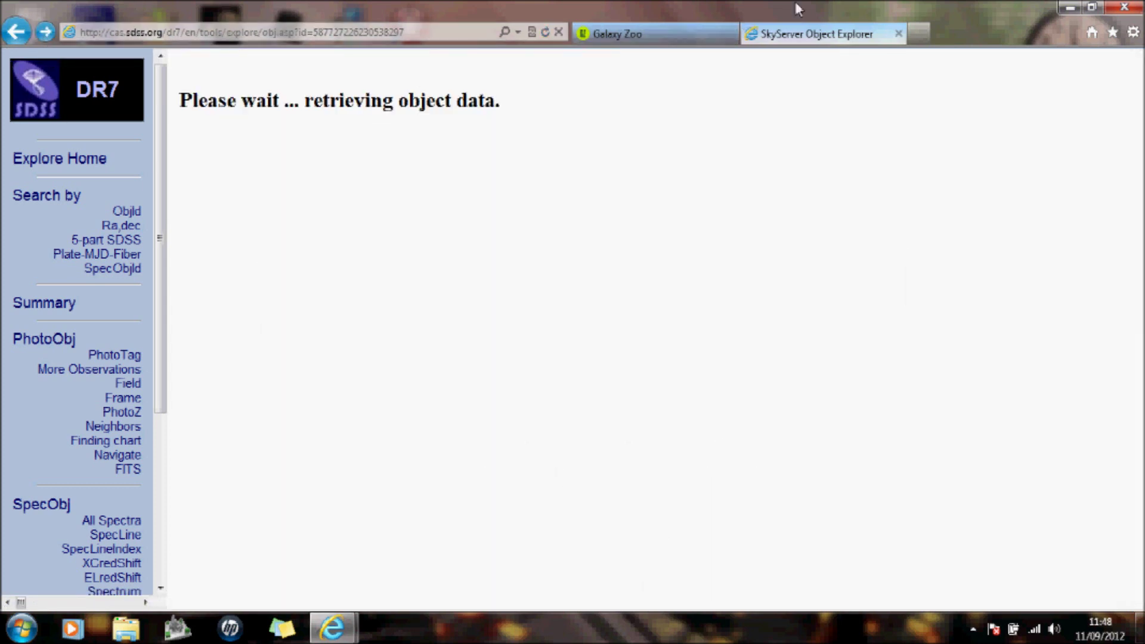
left_click(898, 35)
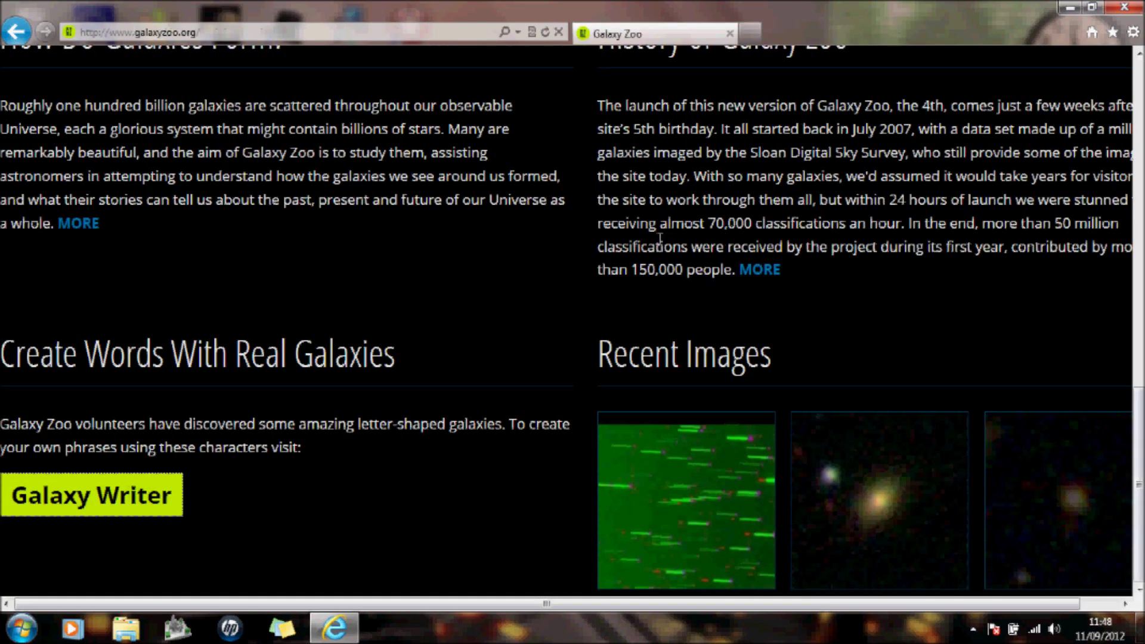
Reopen Galaxy Writer from the Galaxy Zoo homepage in a new tab
left_click(92, 496)
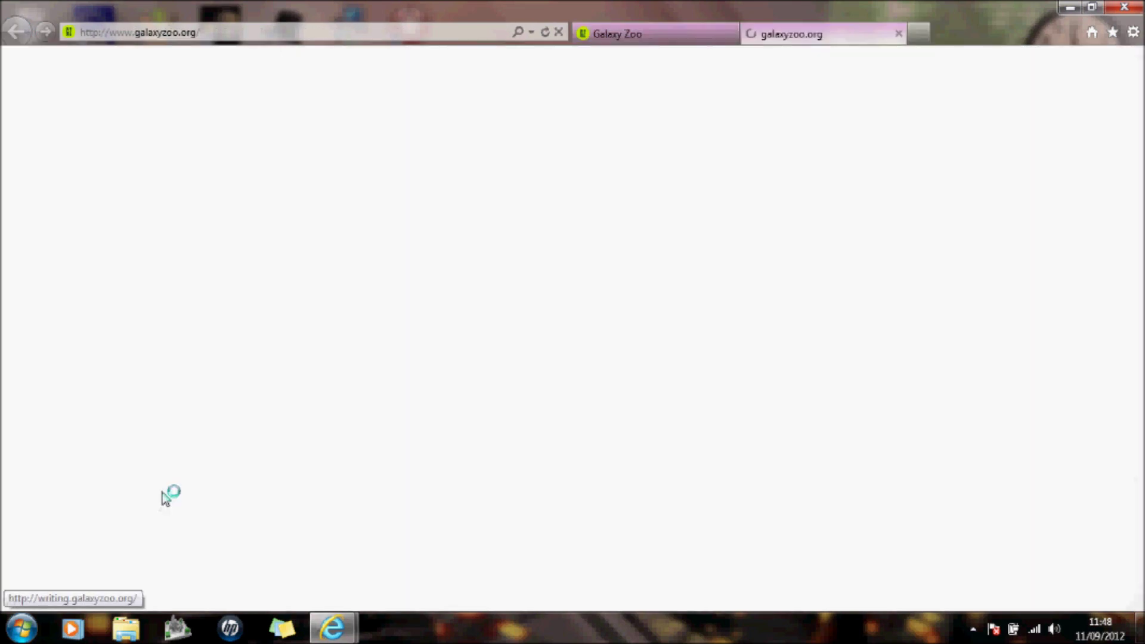
scroll(459, 350, "down", 3)
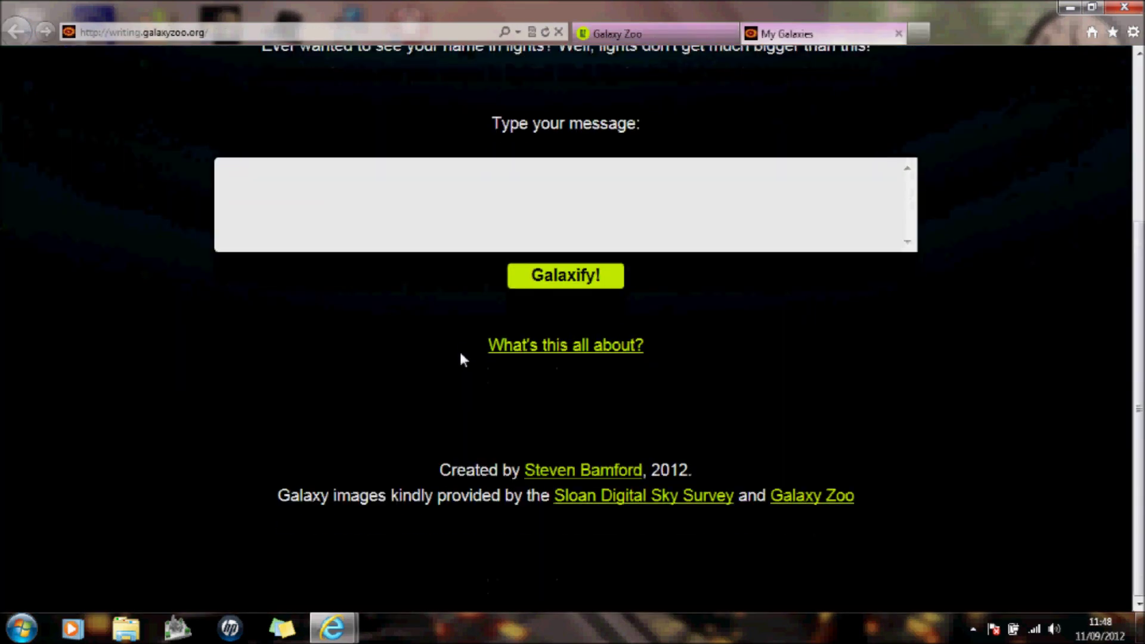